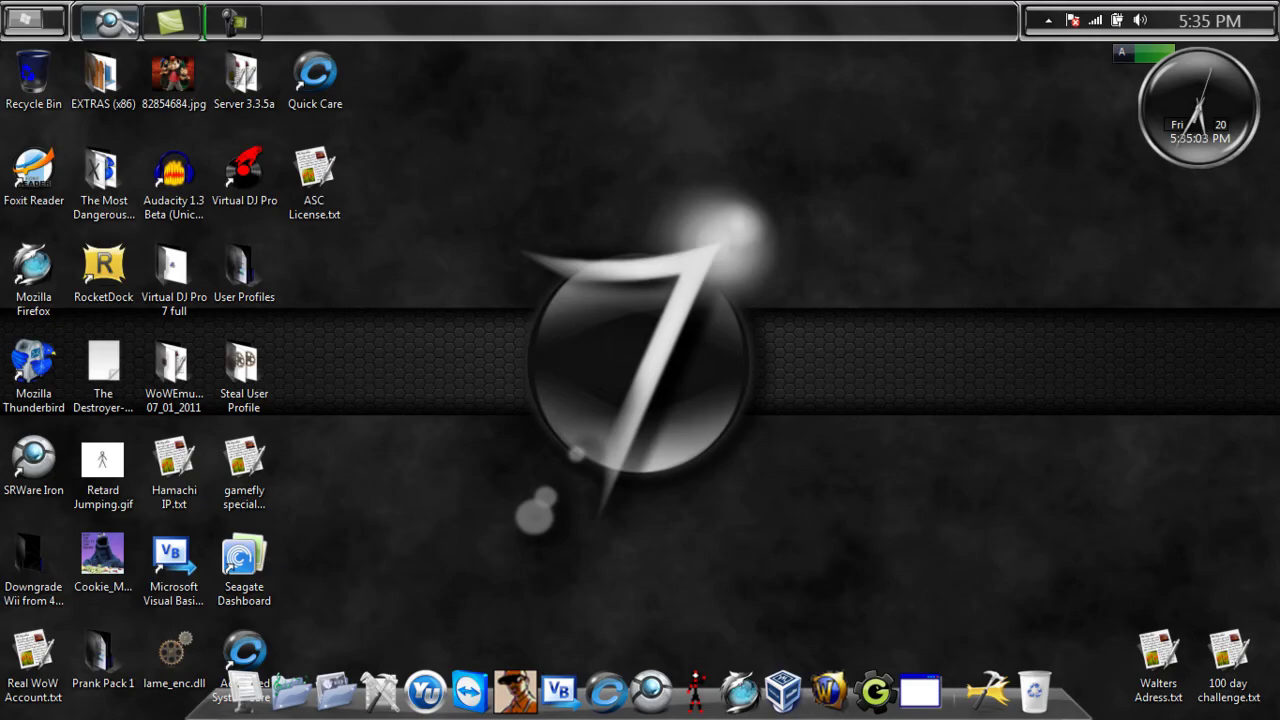
# Restore the SRWare Iron window from the taskbar, showing the YouTube homepage.
pyautogui.click(110, 20)
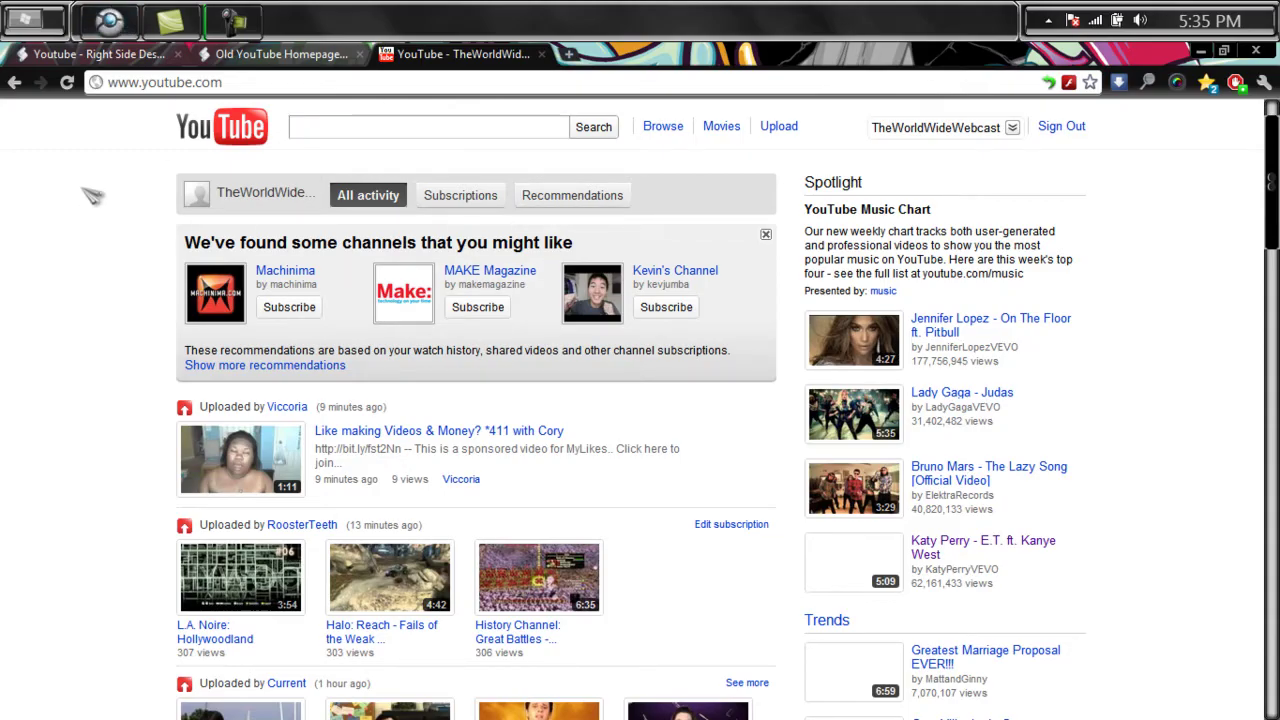
pyautogui.scroll(-1, 20, 220)
pyautogui.scroll(-3, 20, 220)
pyautogui.scroll(-1, 22, 222)
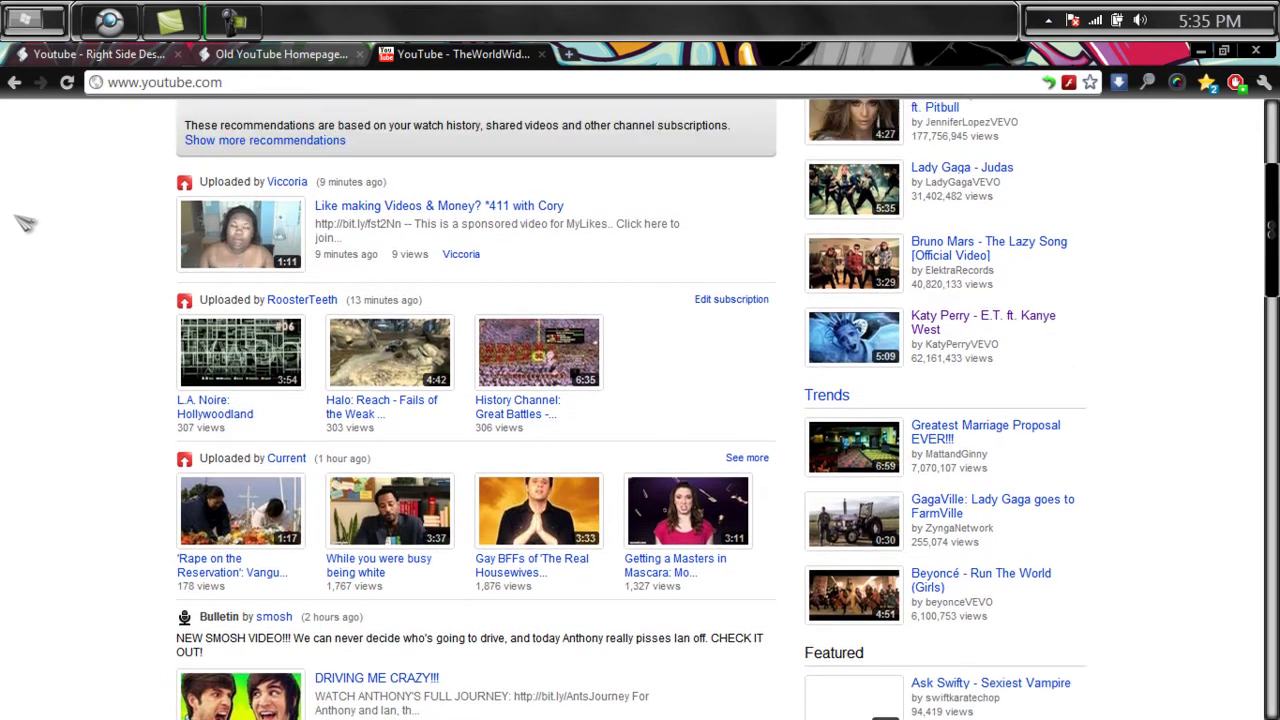
pyautogui.scroll(3, 22, 222)
pyautogui.scroll(2, 22, 222)
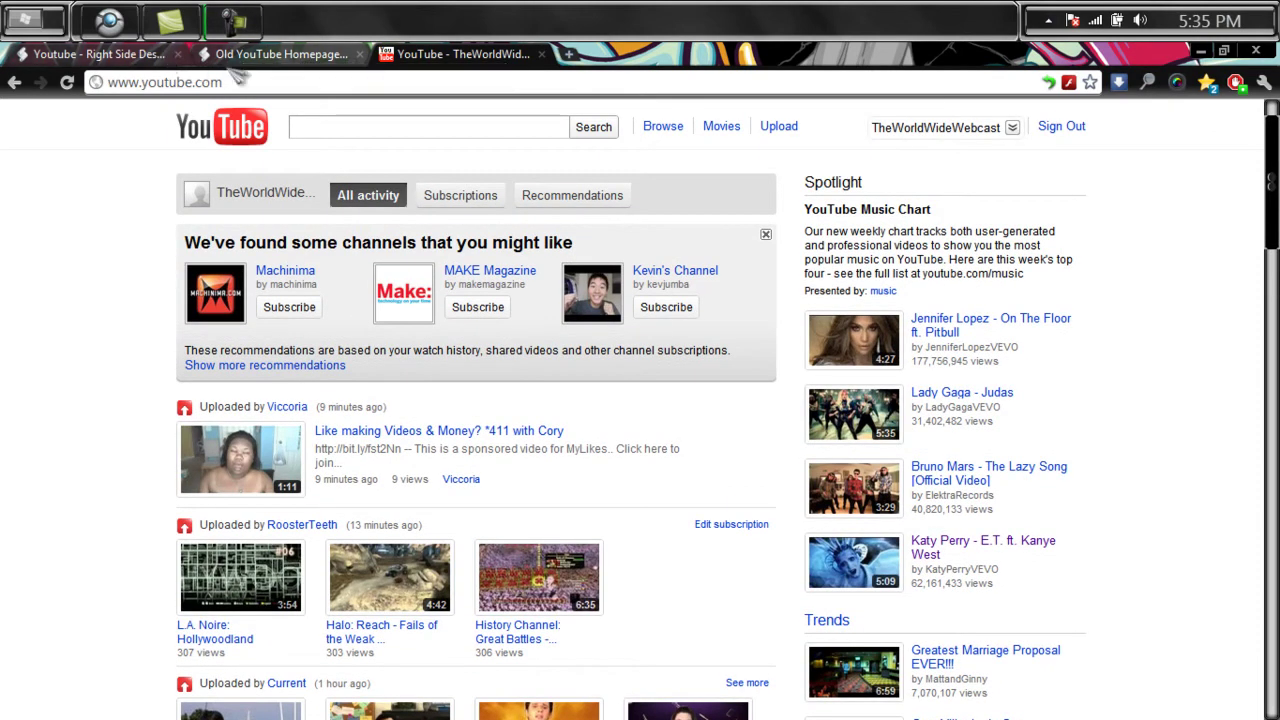
# Install the Old YouTube Homepage Layout script from its tab, accepting the warning and confirmation dialog.
pyautogui.click(235, 56)
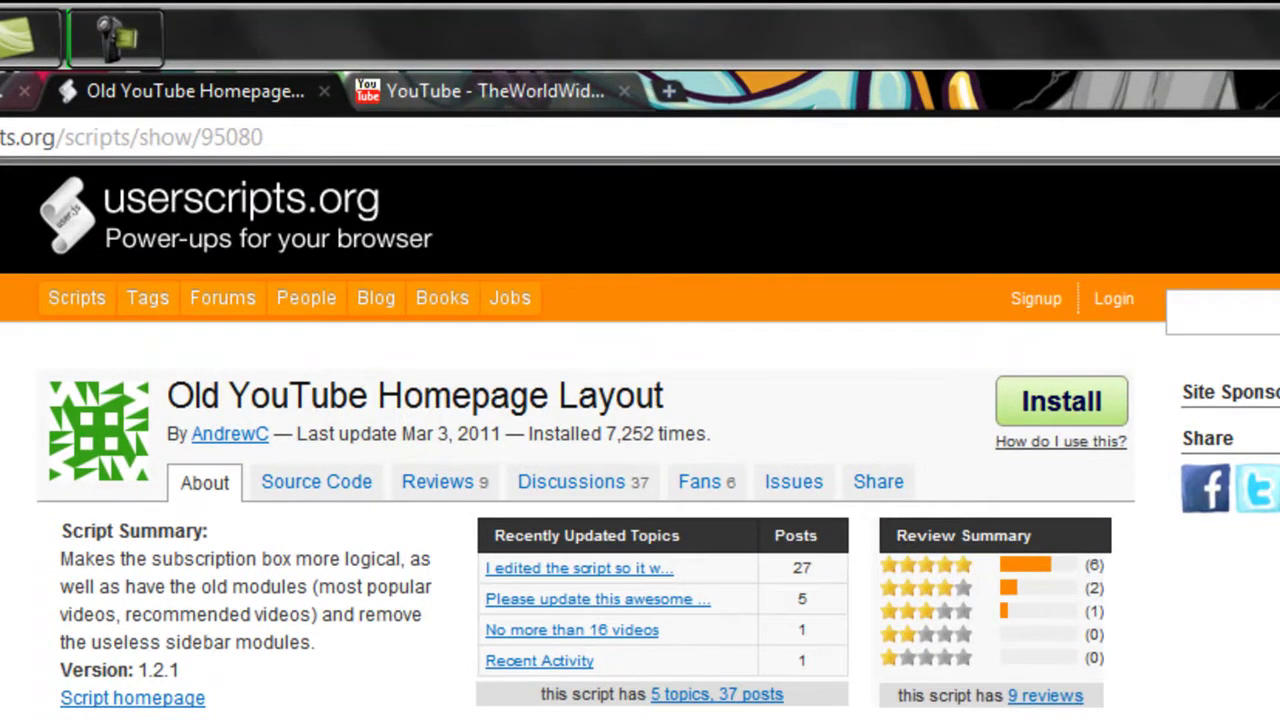
pyautogui.moveTo(329, 643); pyautogui.dragTo(187, 587)
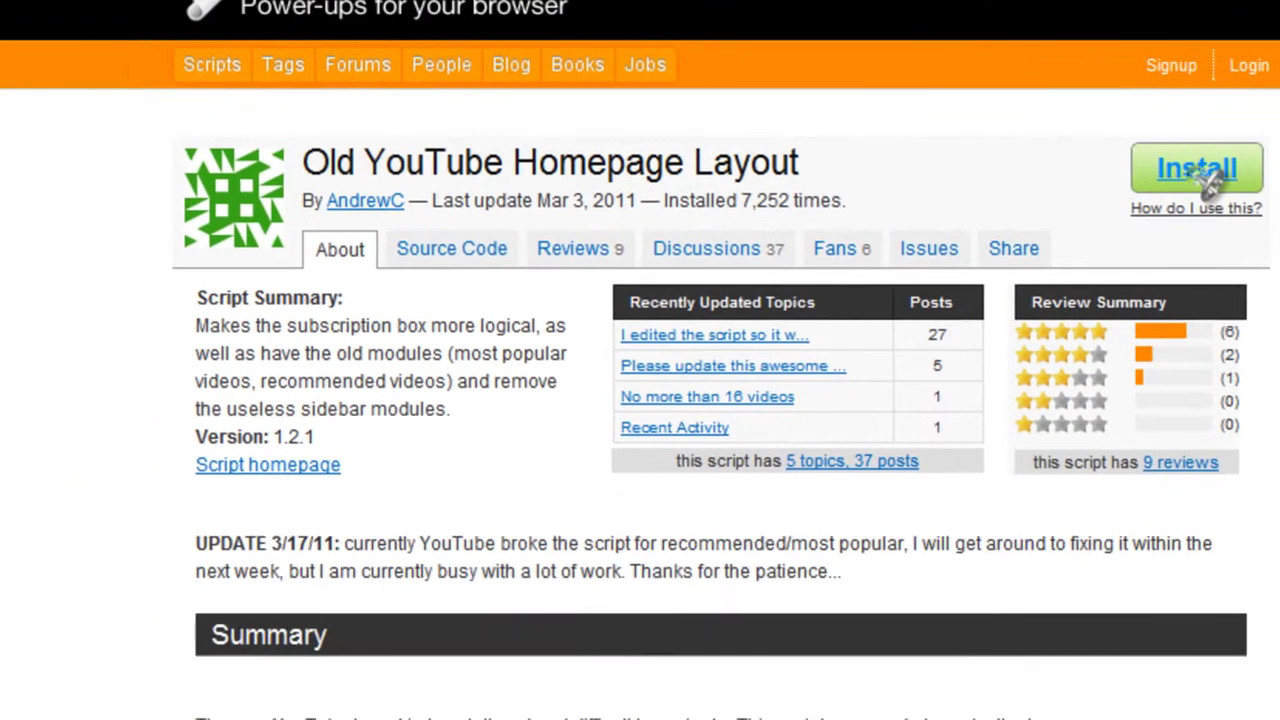
pyautogui.click(1068, 408)
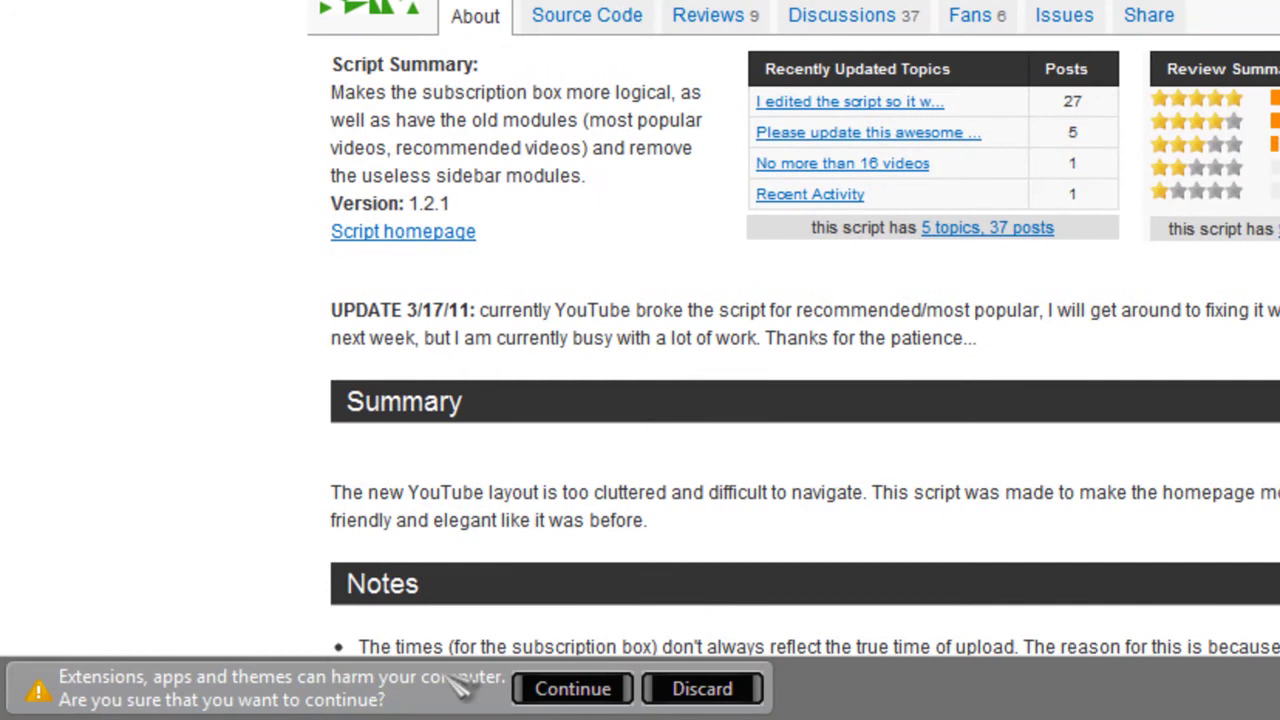
pyautogui.click(560, 693)
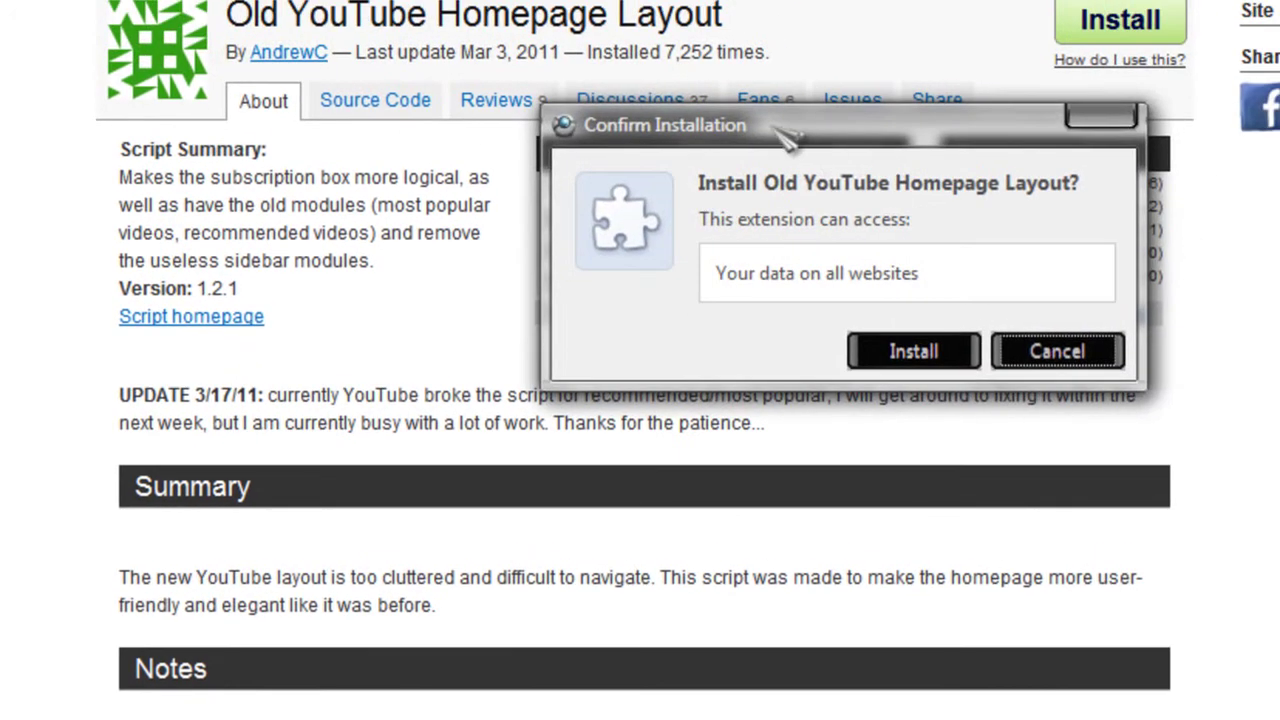
pyautogui.click(906, 352)
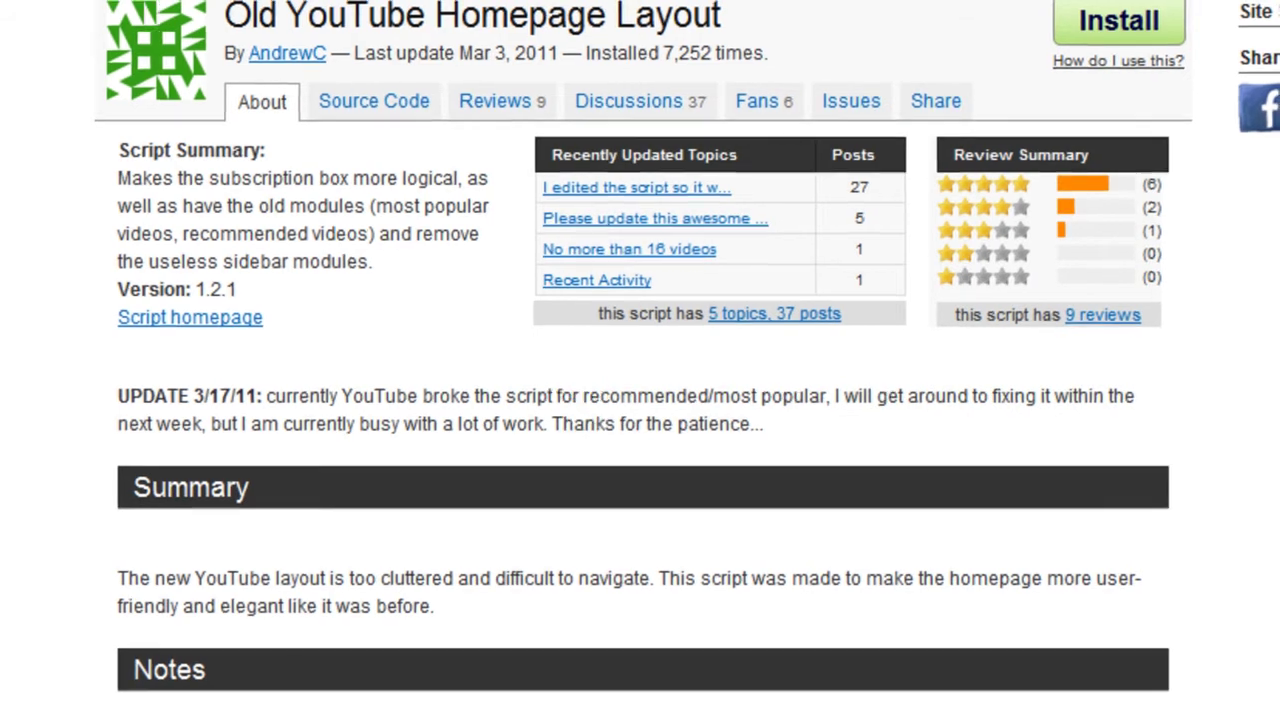
# Enable Old YouTube Homepage Layout in the Extensions page, then close that tab.
pyautogui.click(1253, 137)
pyautogui.moveTo(909, 455)
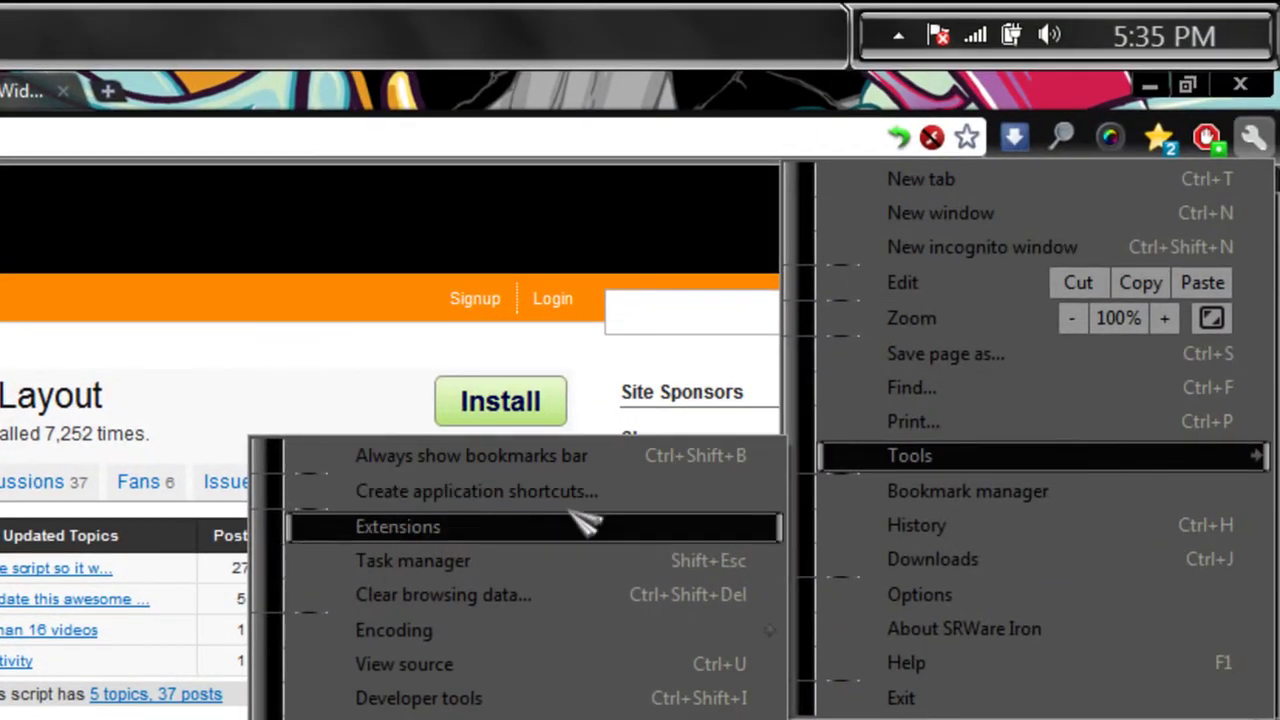
pyautogui.click(582, 524)
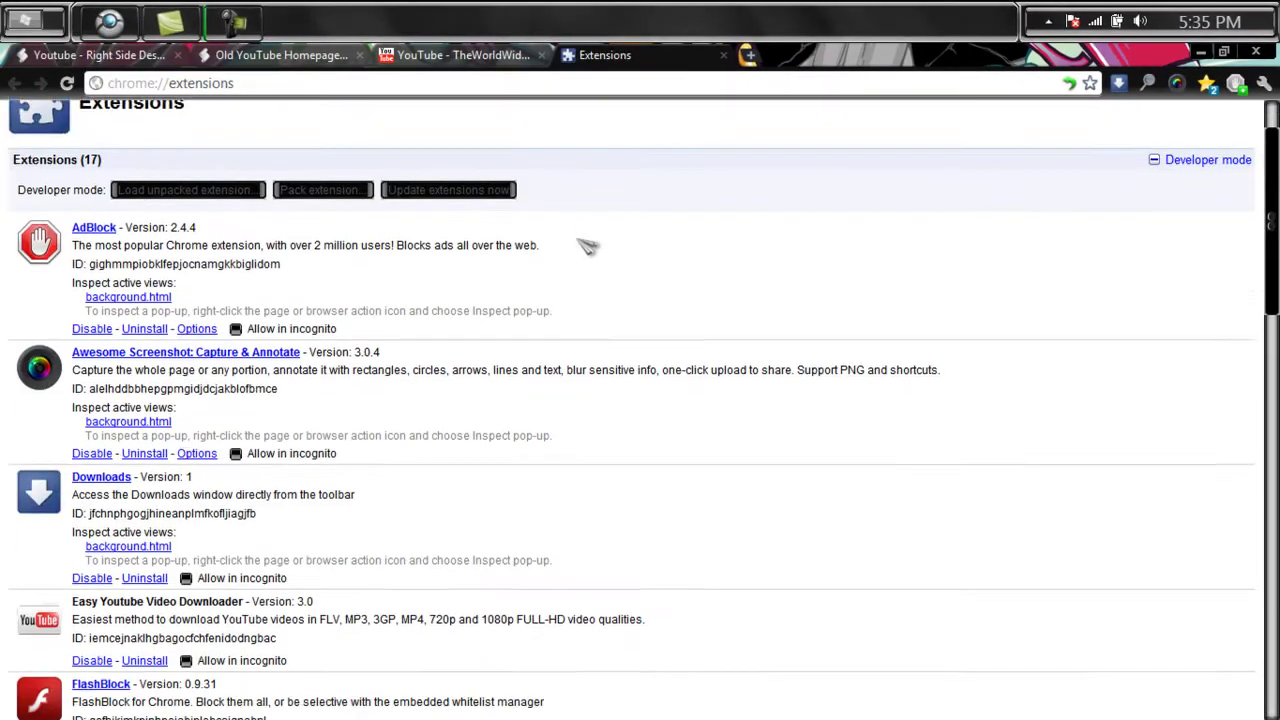
pyautogui.scroll(-5, 587, 246)
pyautogui.scroll(-1, 587, 246)
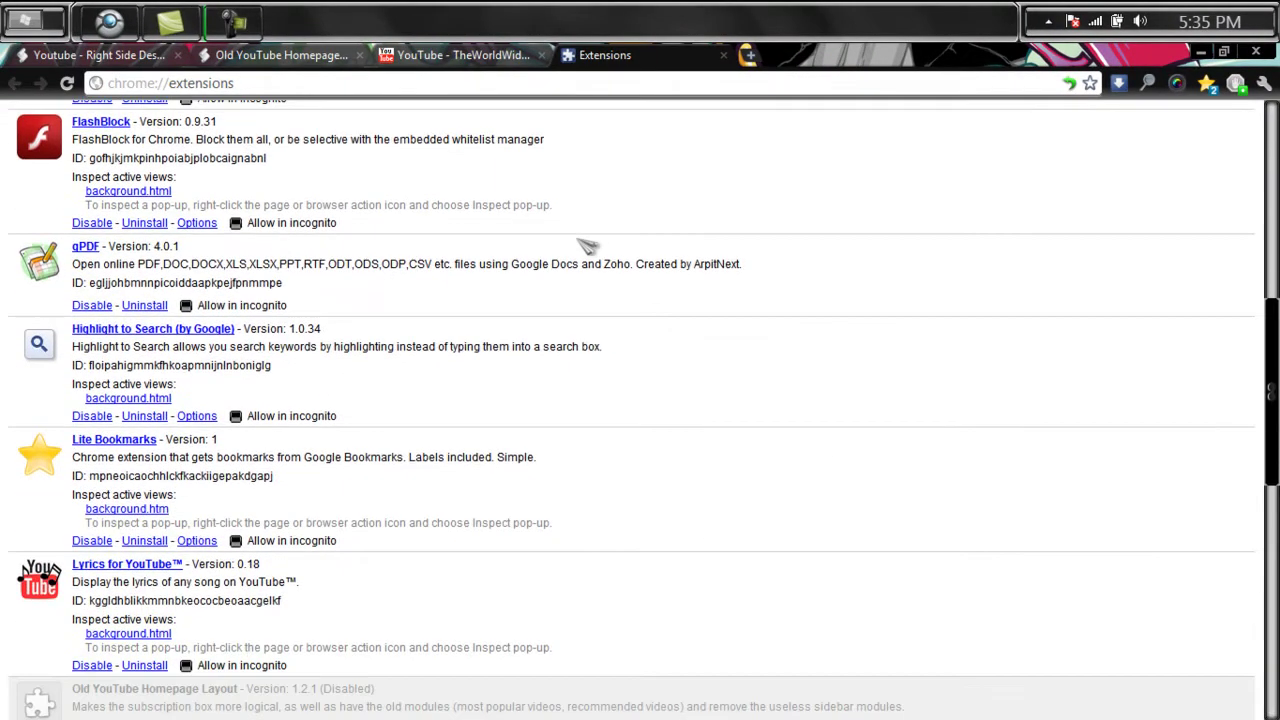
pyautogui.scroll(-2, 587, 246)
pyautogui.scroll(-1, 587, 246)
pyautogui.scroll(-1, 587, 246)
pyautogui.scroll(-1, 587, 246)
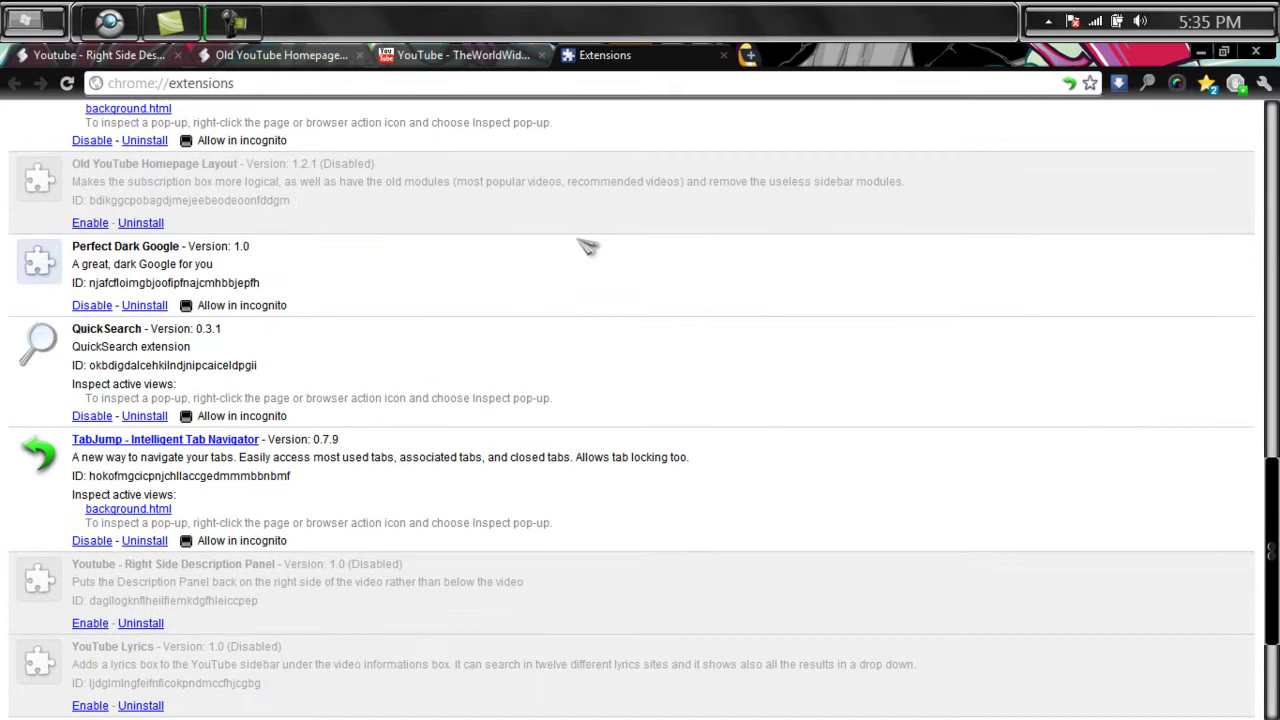
pyautogui.click(102, 224)
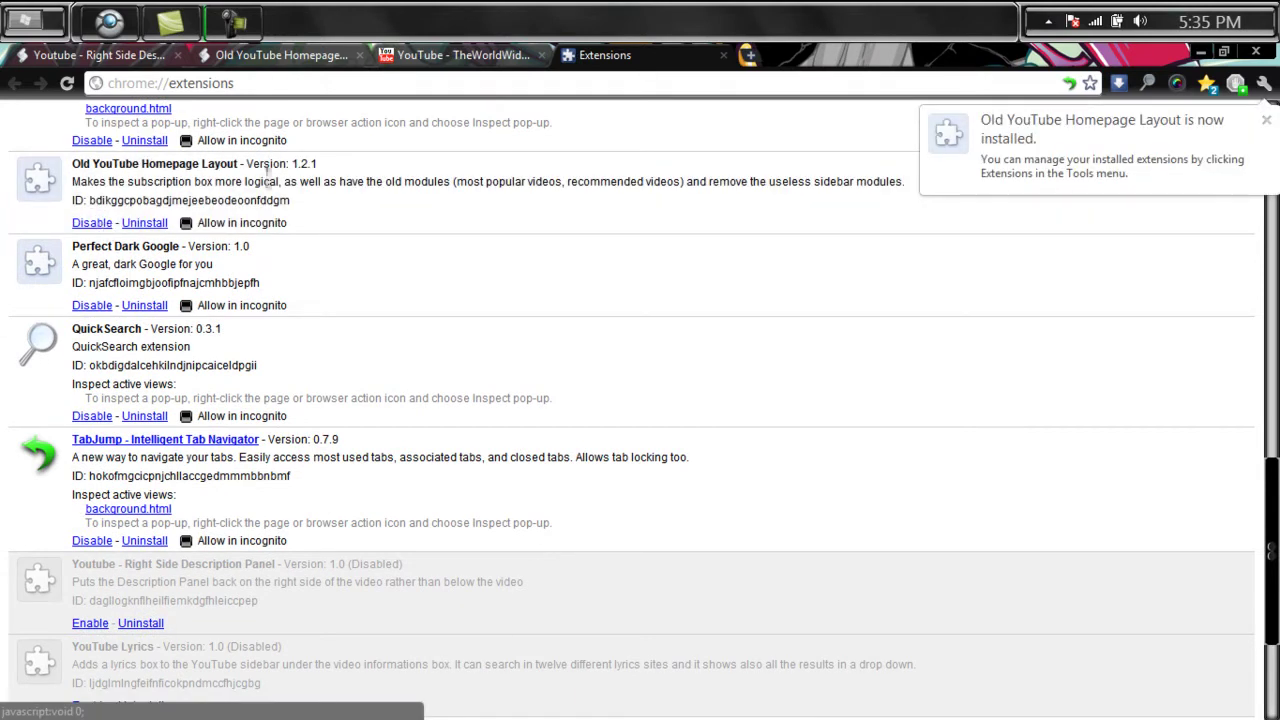
pyautogui.click(724, 55)
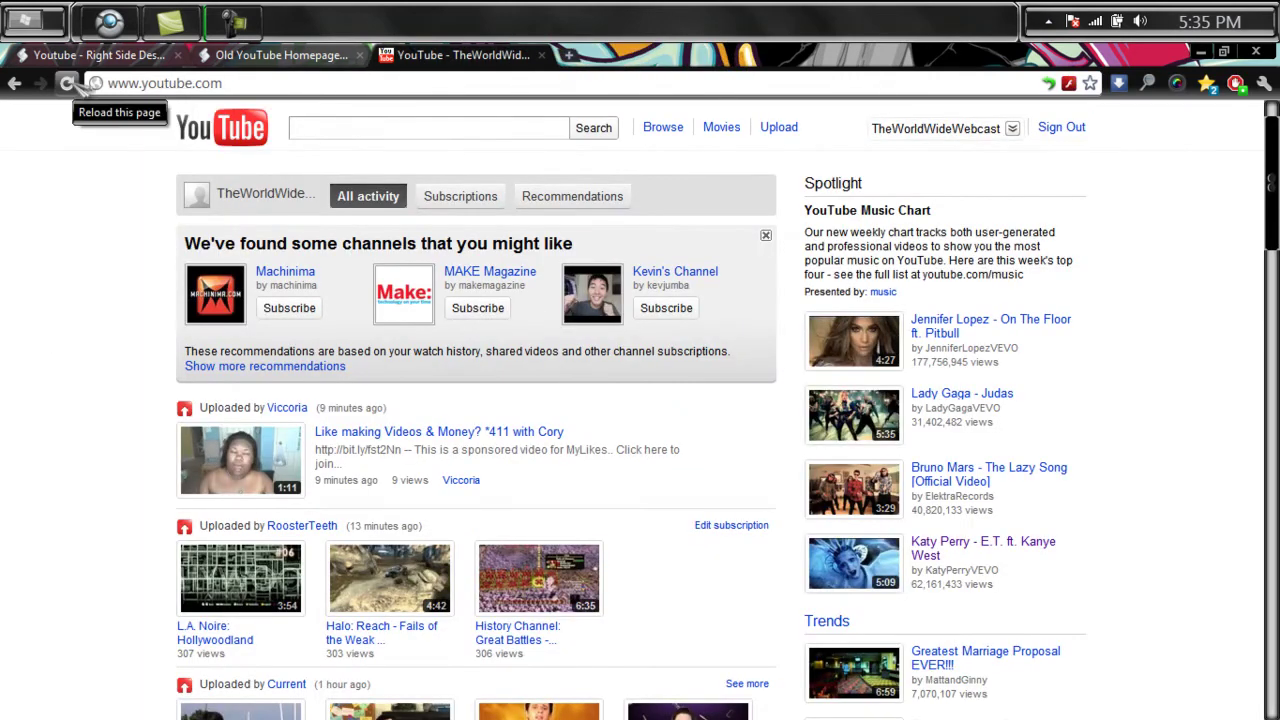
# Reload YouTube, then install the Right Side Description Panel script, accepting the warning and confirmation.
pyautogui.click(68, 83)
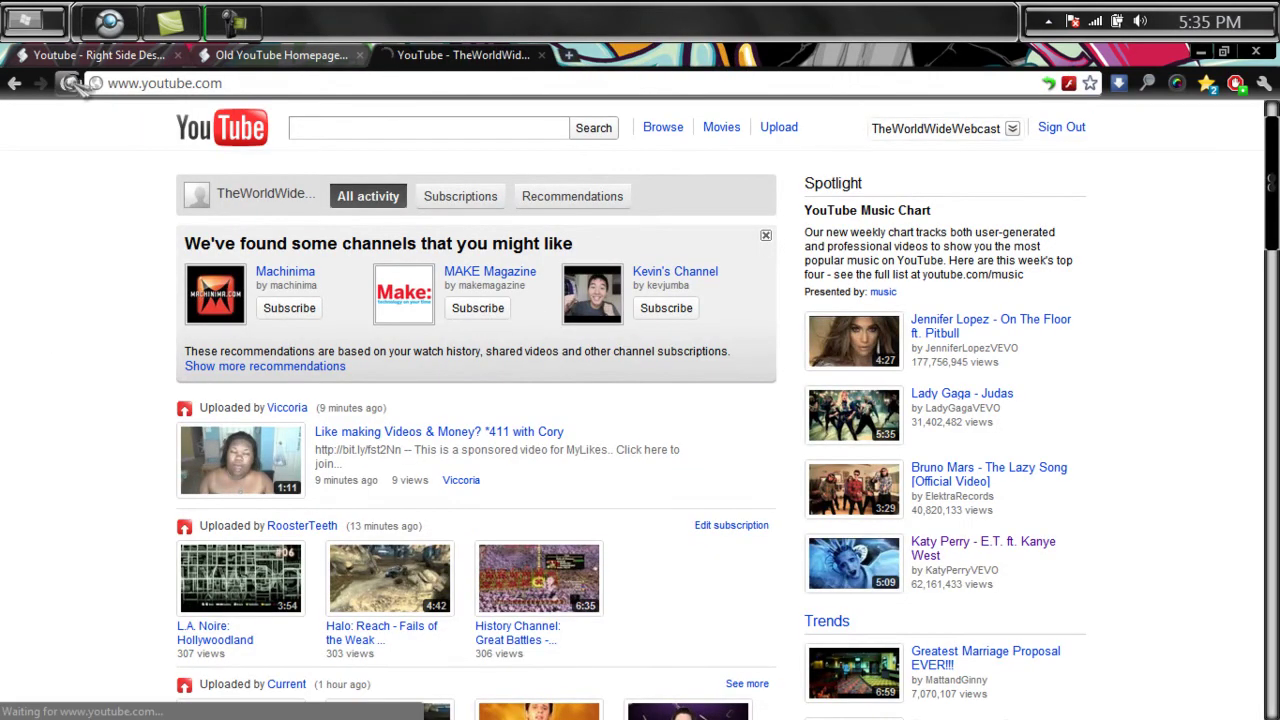
pyautogui.click(295, 55)
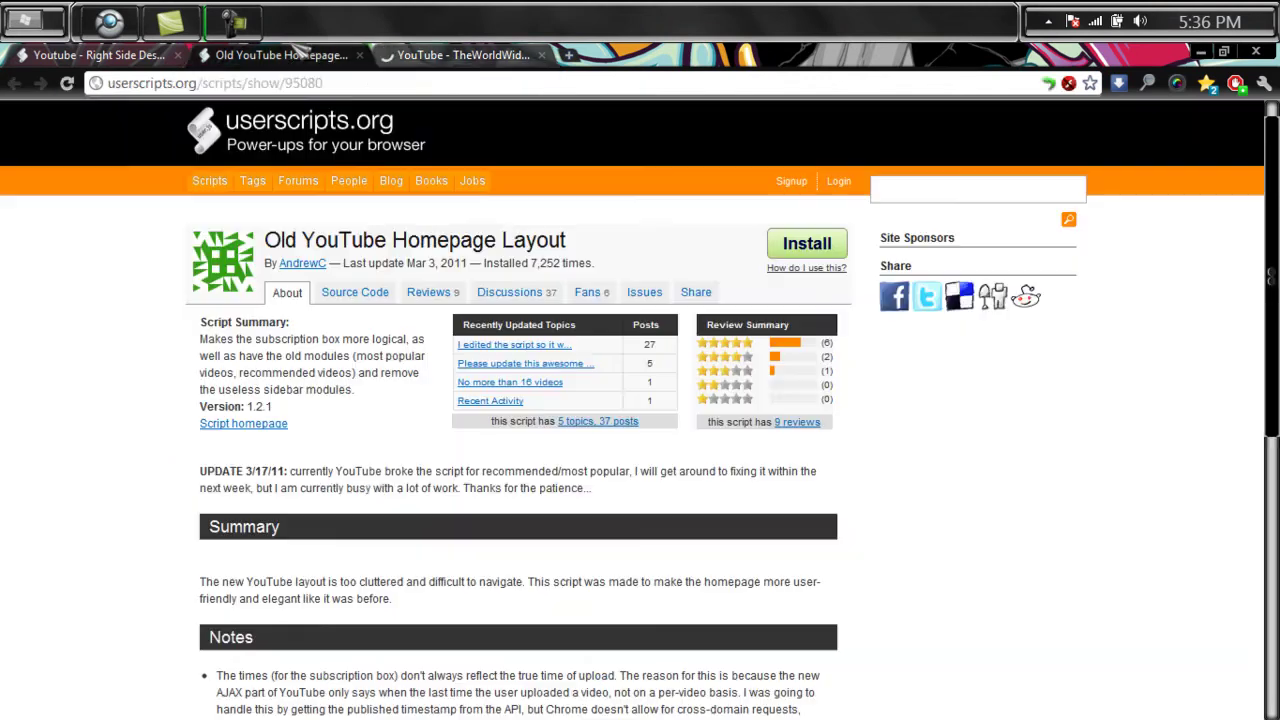
pyautogui.click(80, 55)
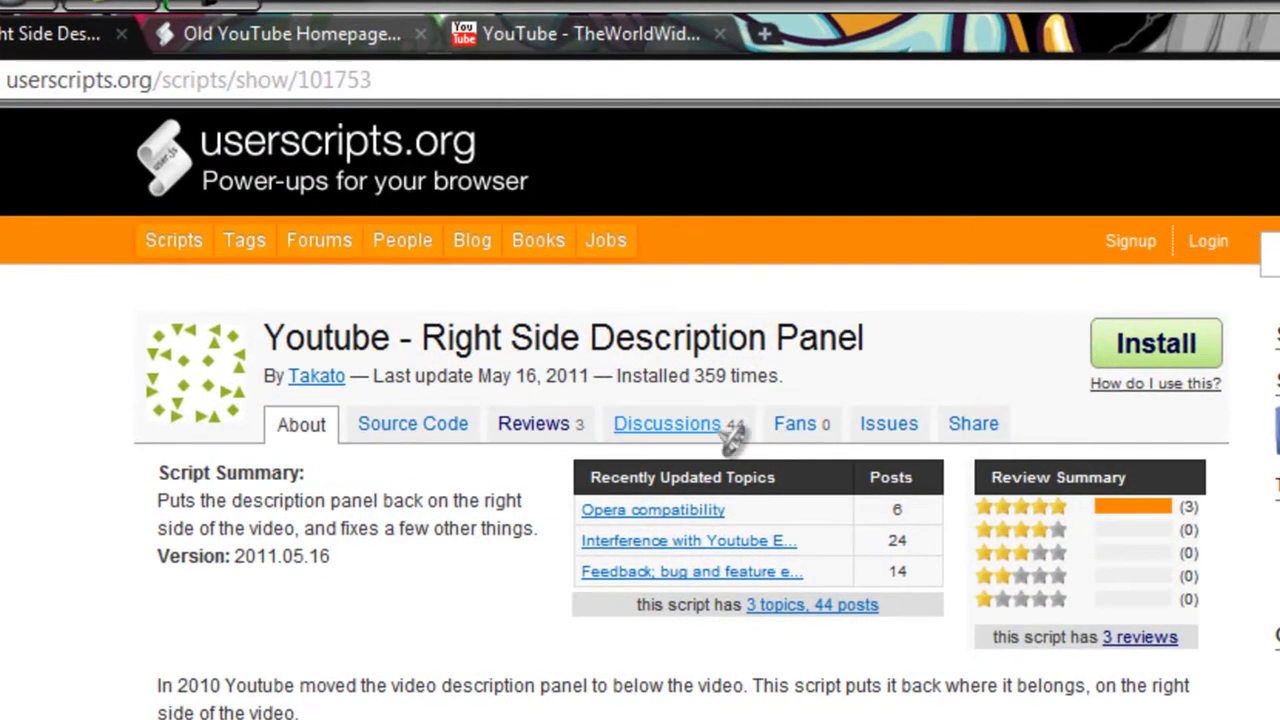
pyautogui.click(598, 436)
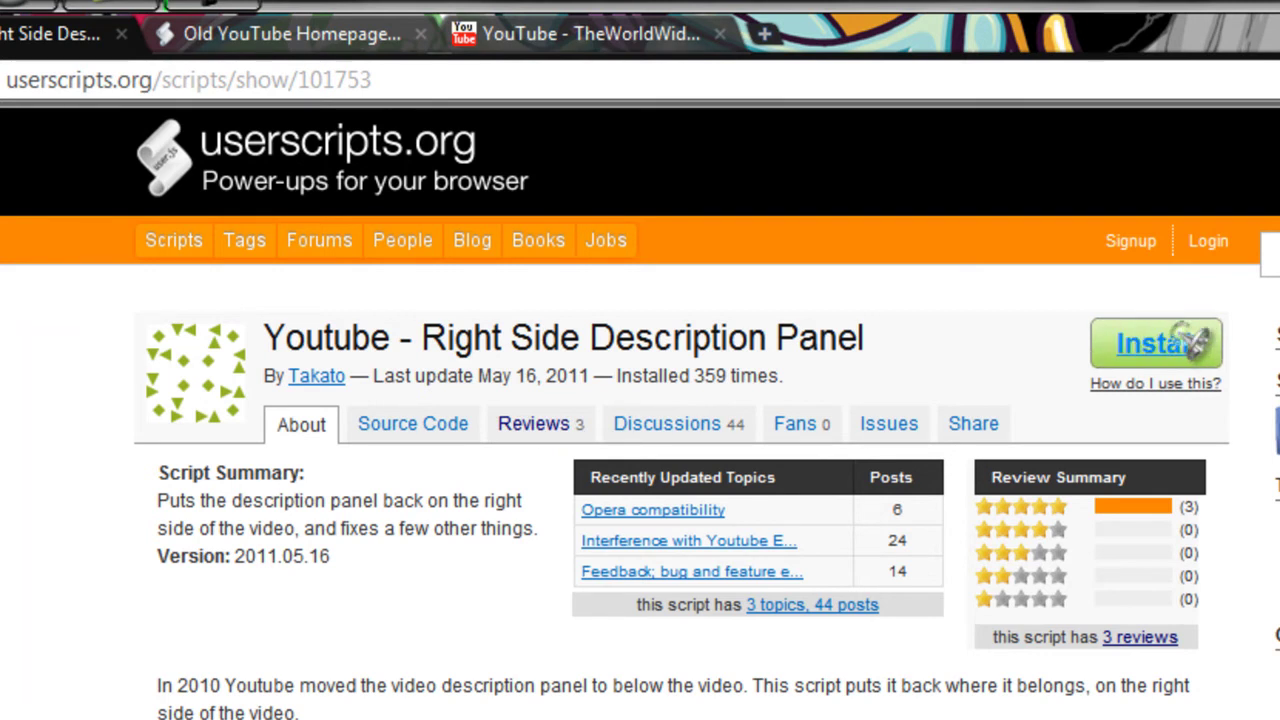
pyautogui.click(1197, 343)
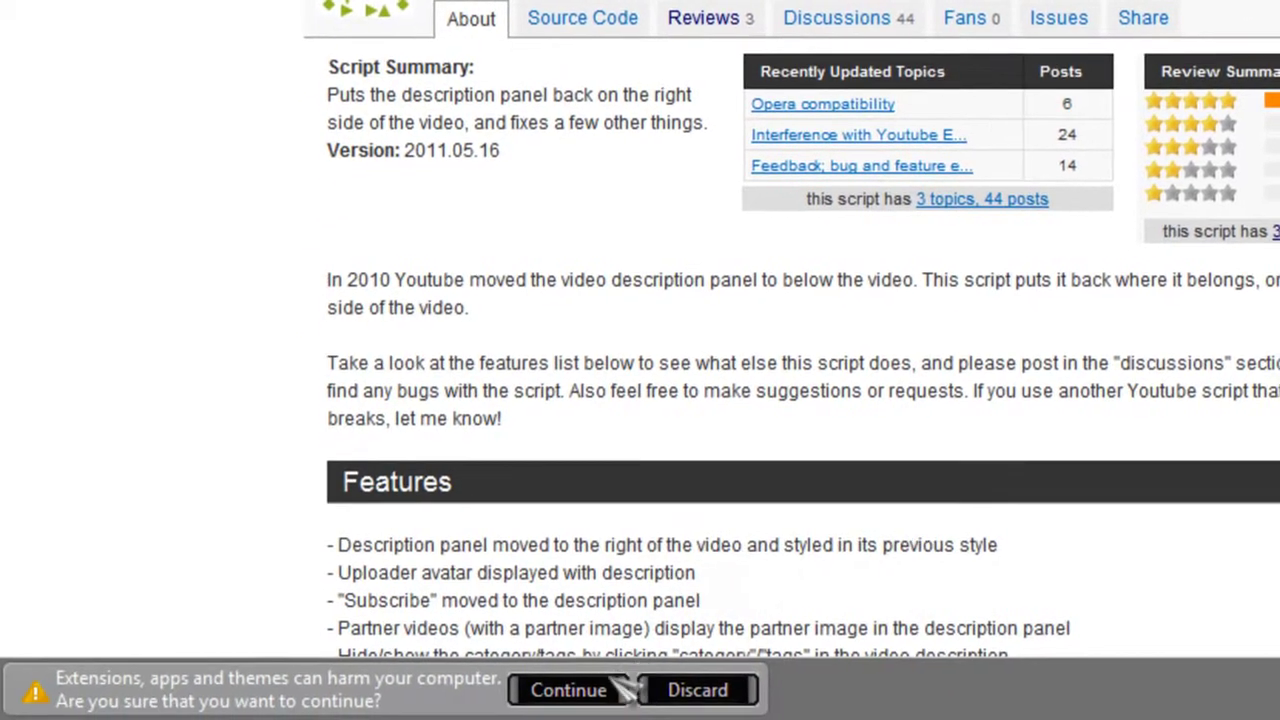
pyautogui.click(625, 688)
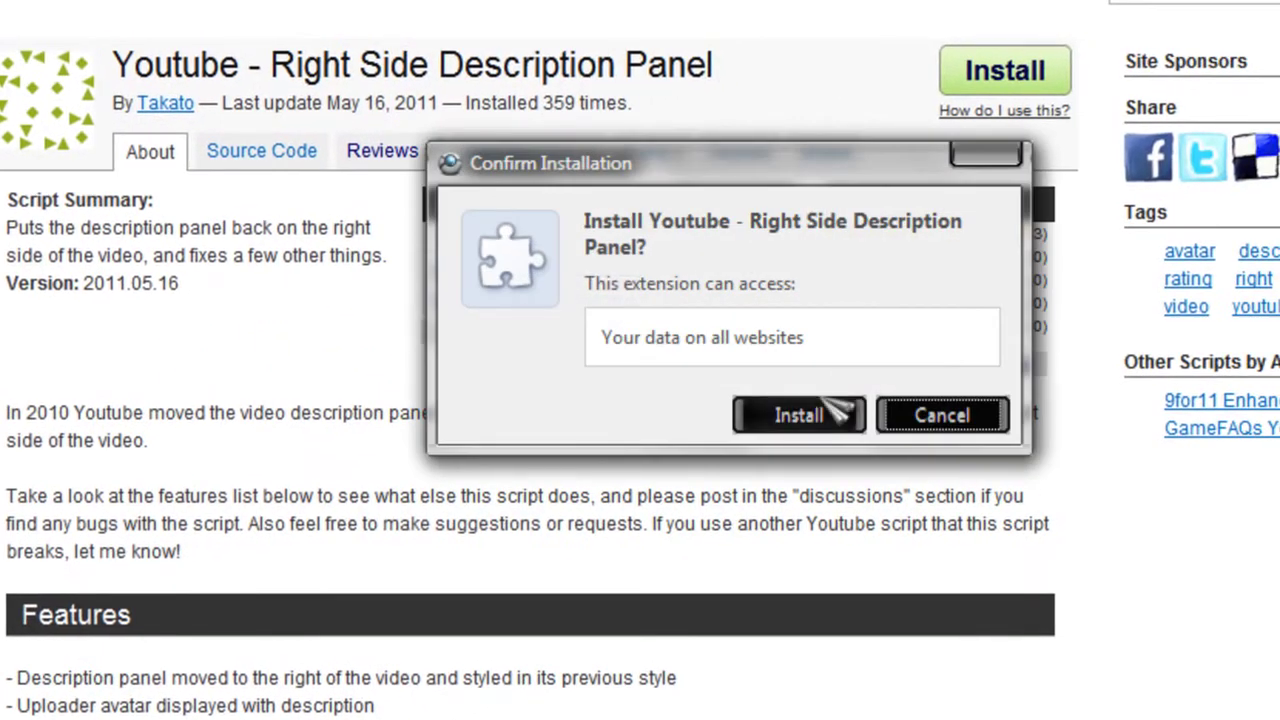
pyautogui.click(836, 410)
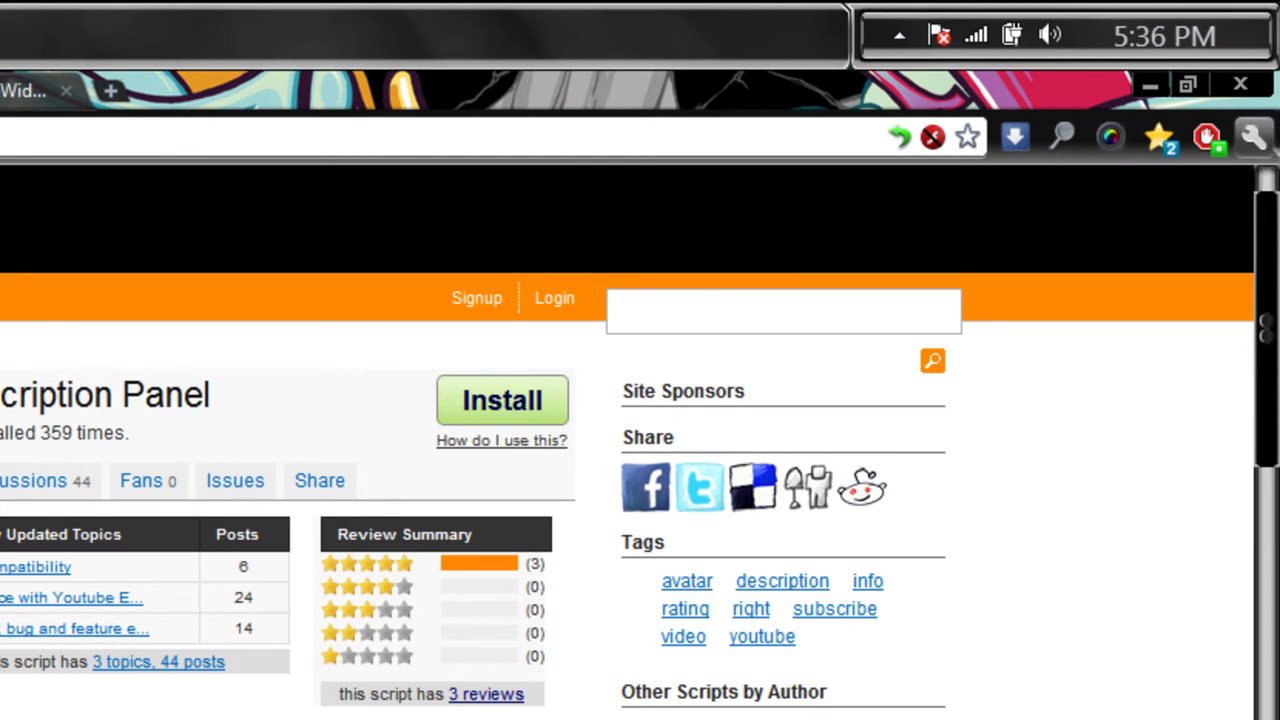
# Enable the Right Side Description Panel and YouTube Lyrics extensions.
pyautogui.click(1252, 137)
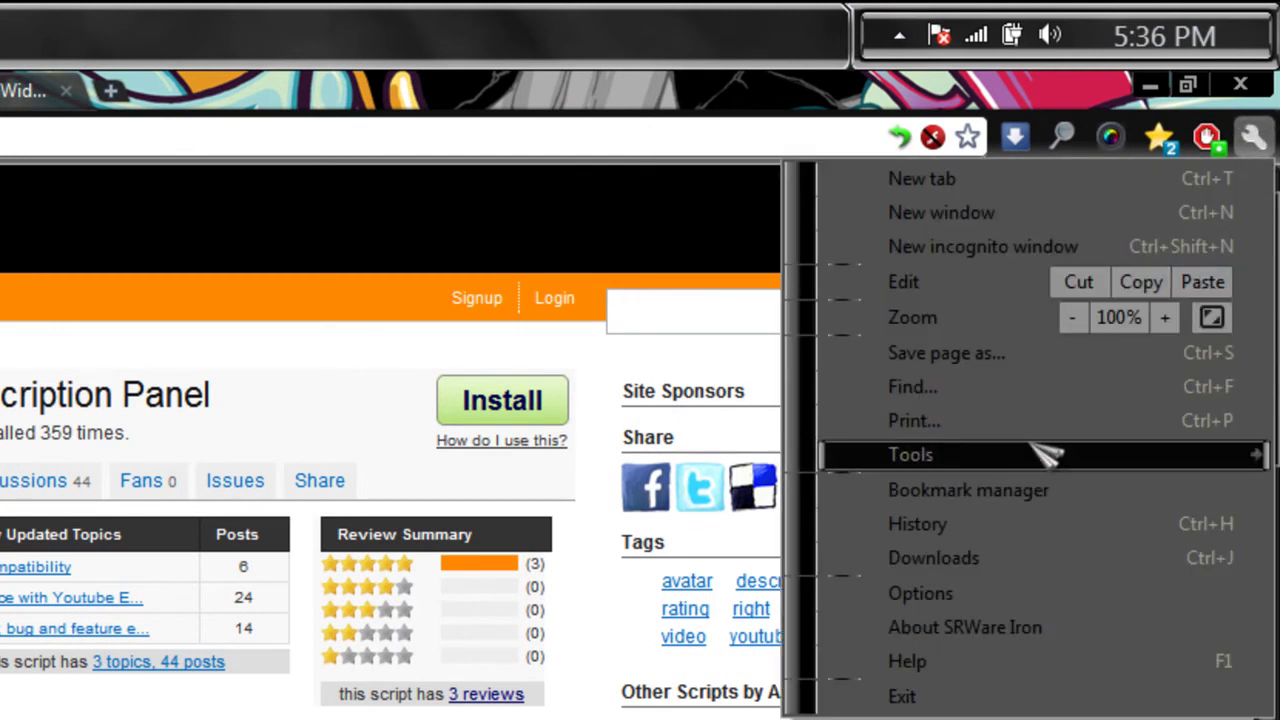
pyautogui.moveTo(910, 455)
pyautogui.click(681, 526)
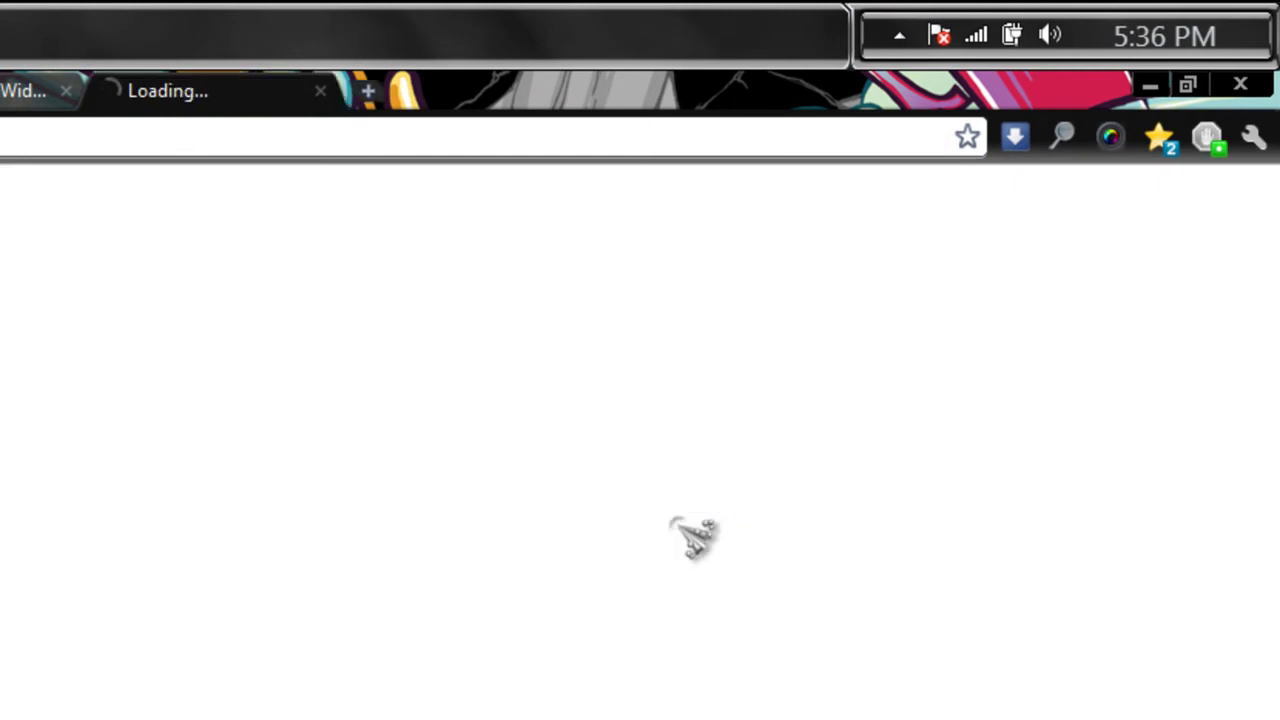
pyautogui.scroll(-2, 697, 540)
pyautogui.scroll(-4, 697, 540)
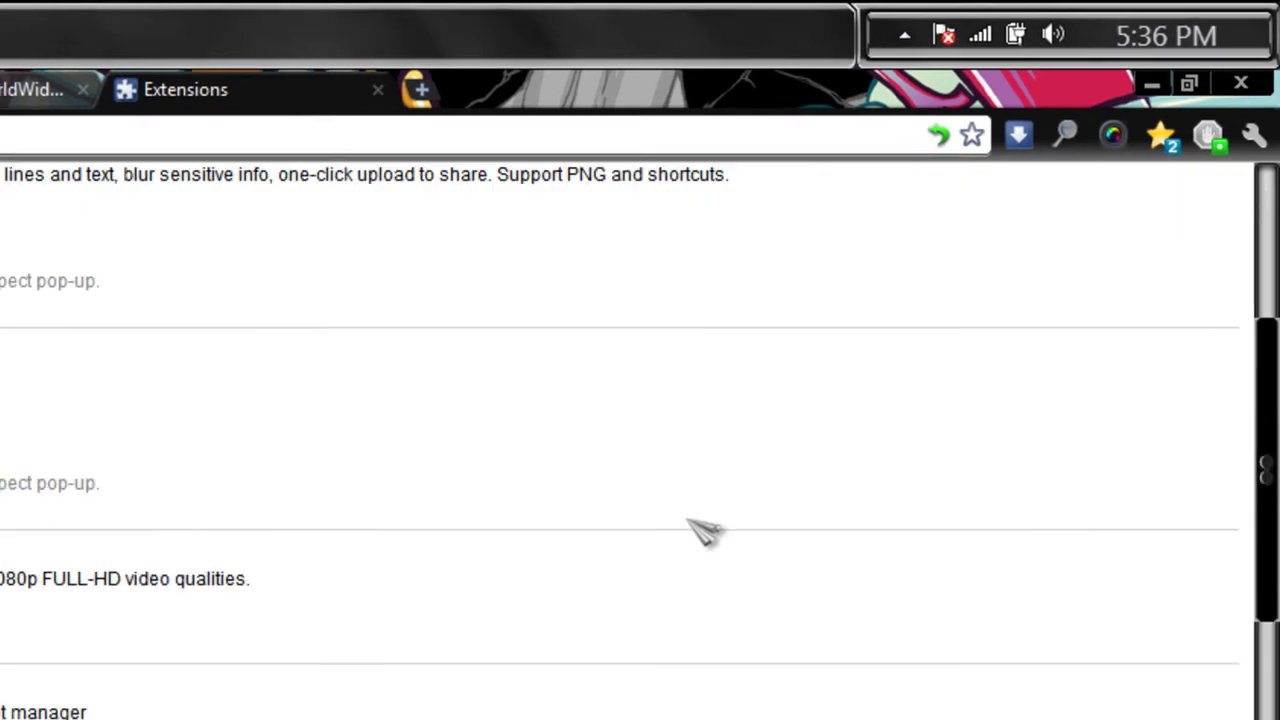
pyautogui.scroll(-5, 697, 540)
pyautogui.scroll(-5, 920, 328)
pyautogui.scroll(-1, 910, 328)
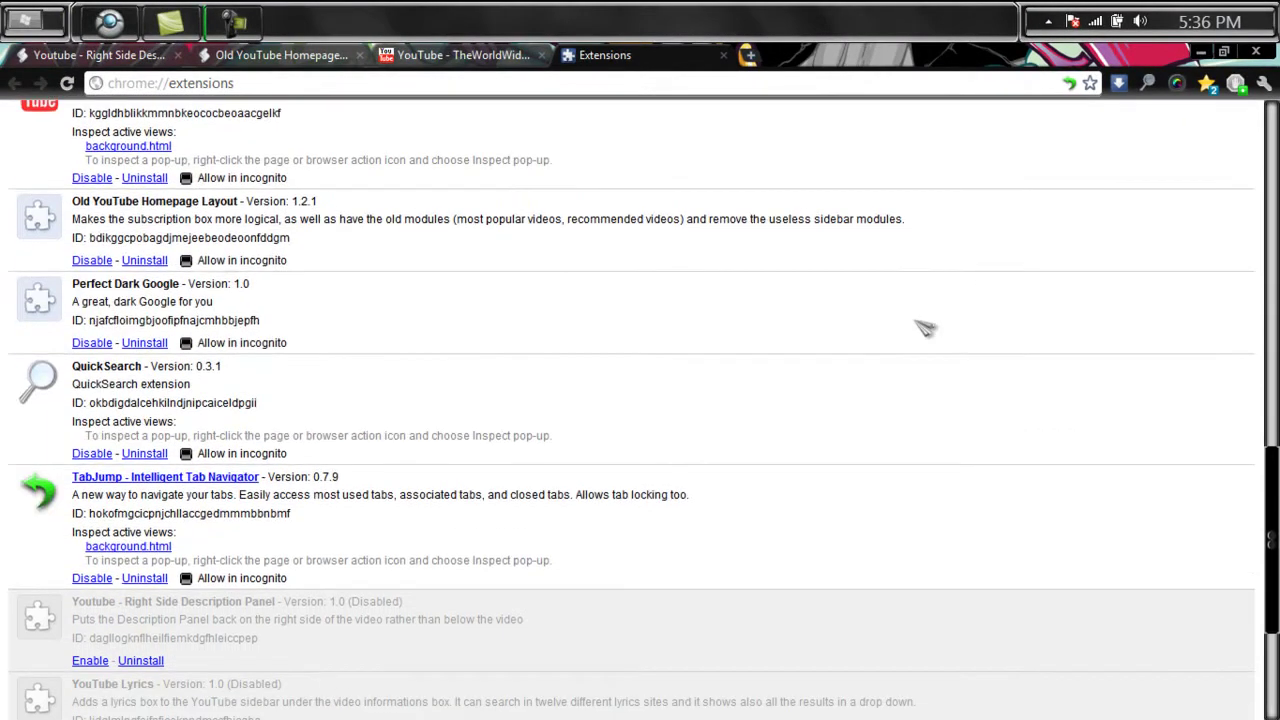
pyautogui.scroll(-1, 900, 328)
pyautogui.scroll(-1, 890, 328)
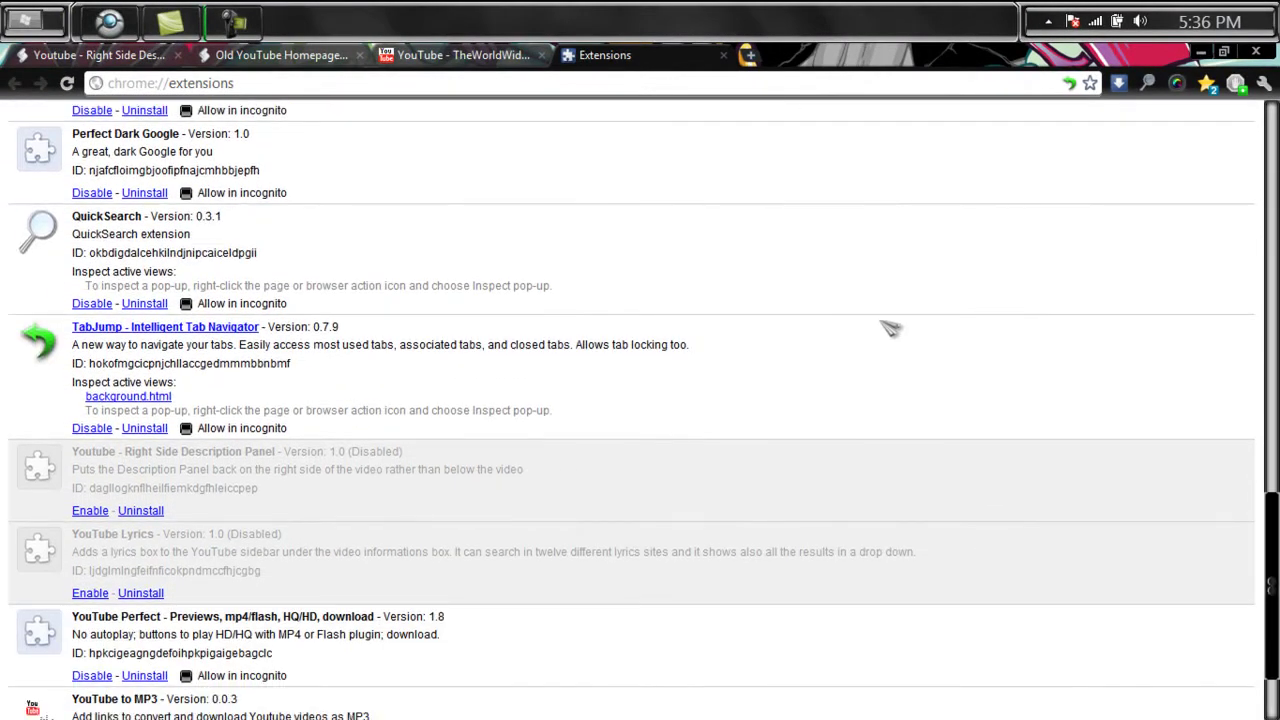
pyautogui.click(95, 511)
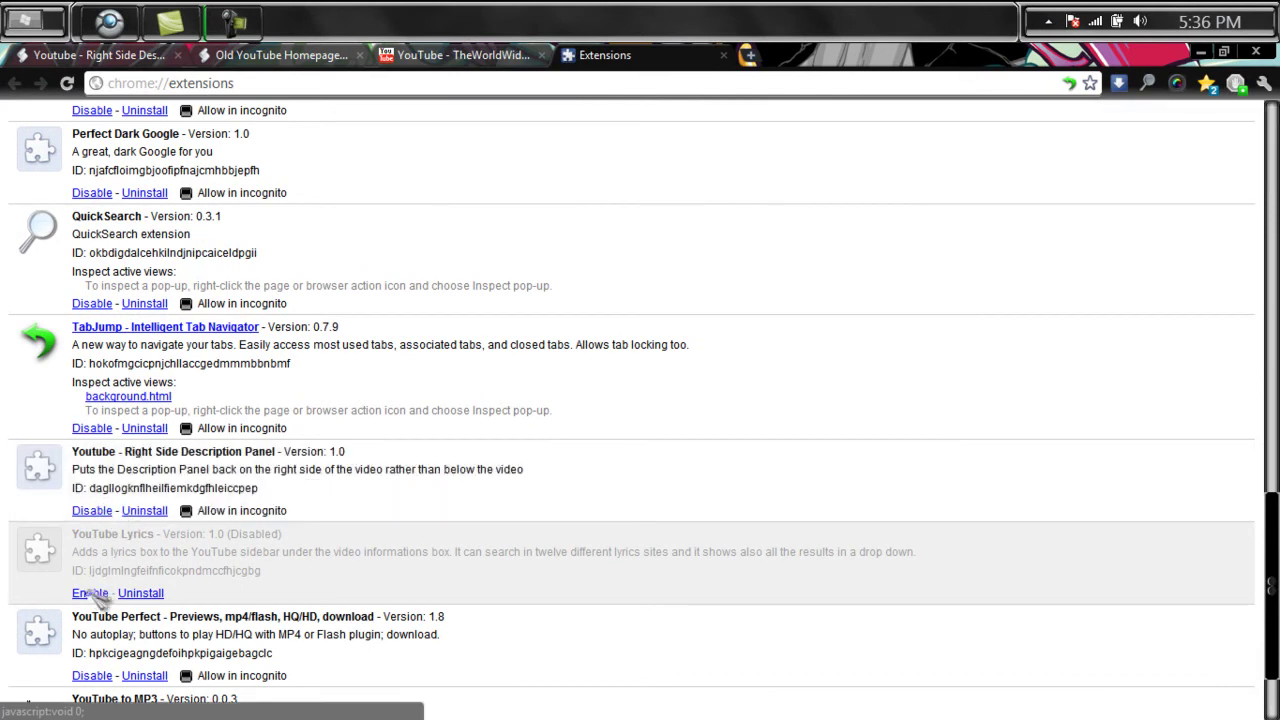
pyautogui.click(90, 594)
# Disable the YouTube to MP3 extension and return to the YouTube tab.
pyautogui.scroll(-1, 1064, 527)
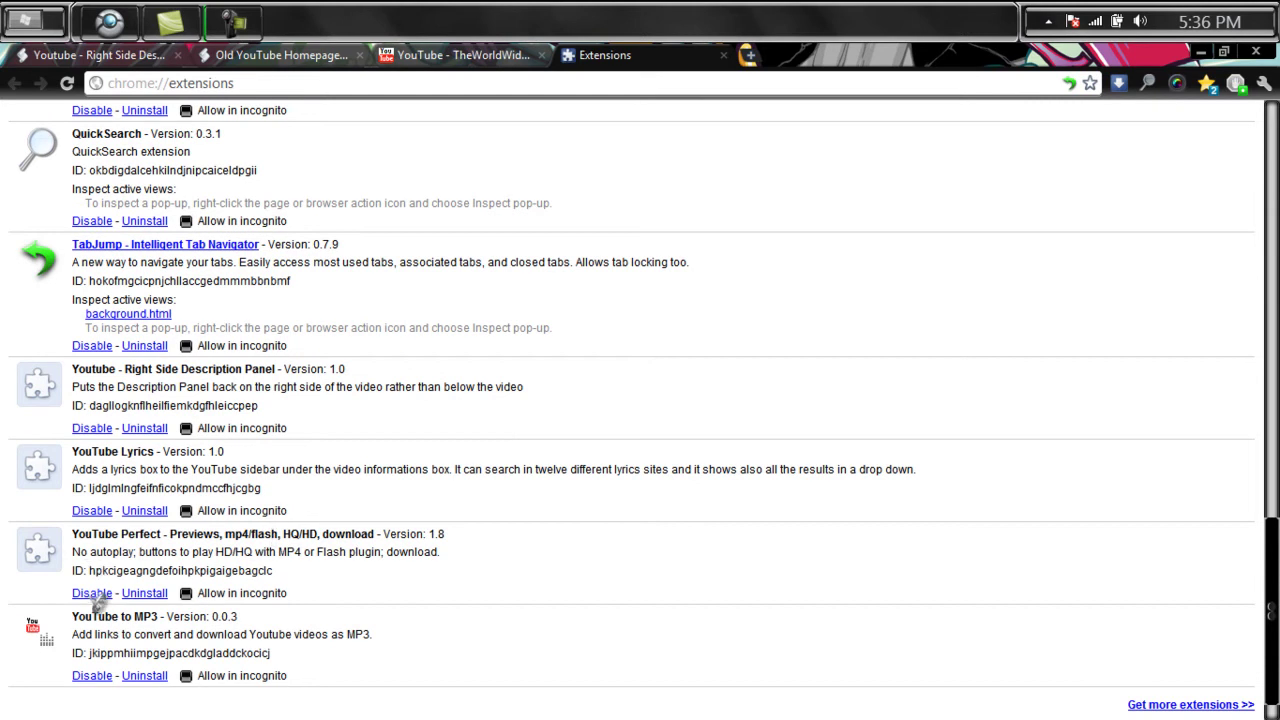
pyautogui.click(92, 676)
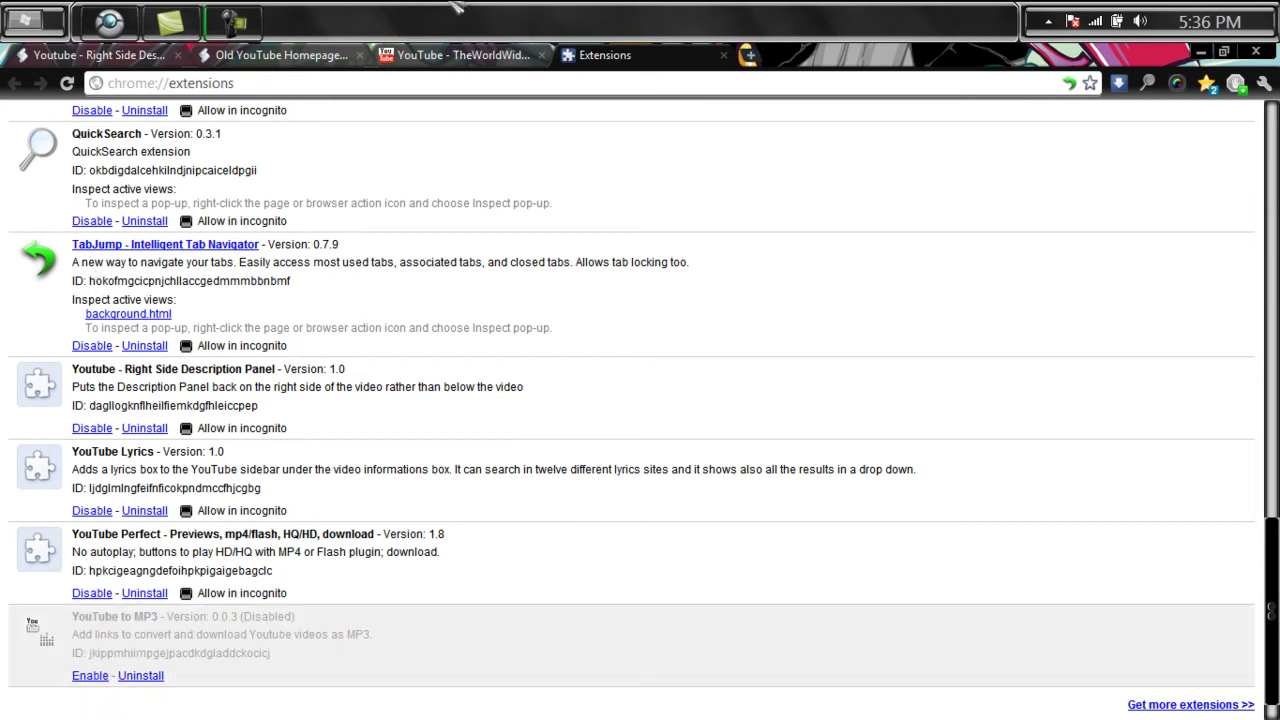
pyautogui.click(465, 55)
pyautogui.write('hoh')
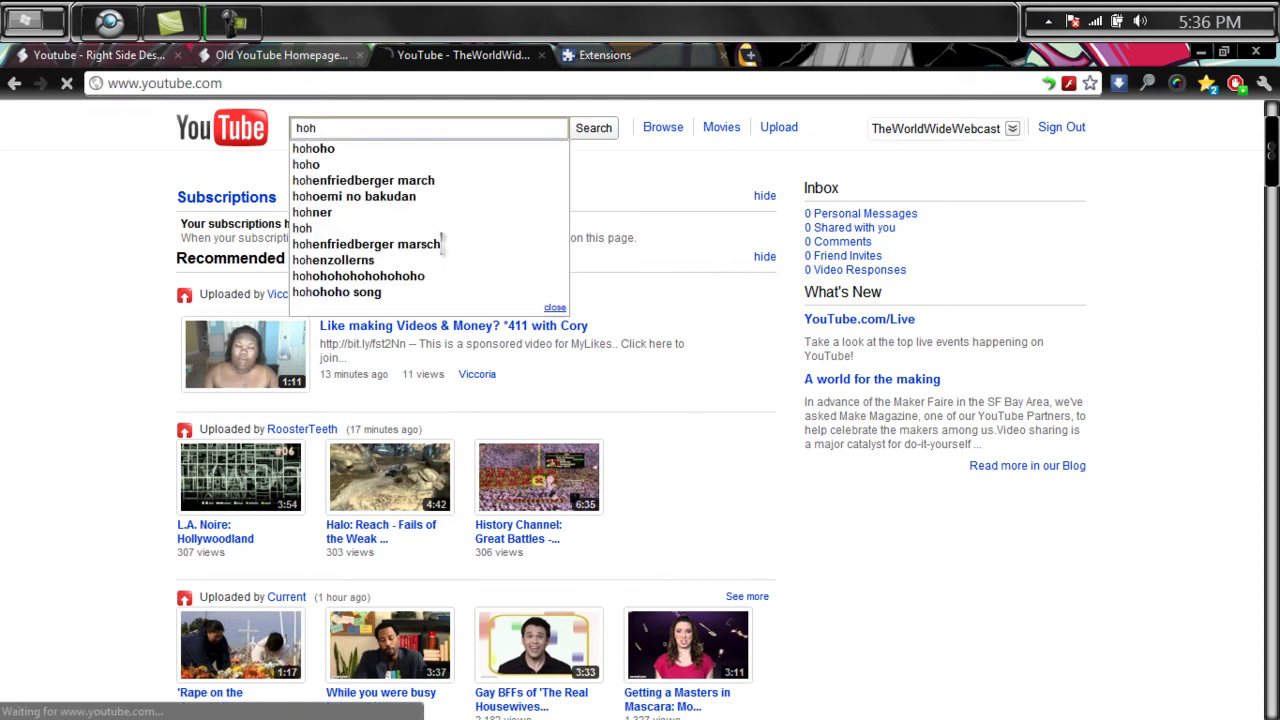
# Search YouTube for 'hoh' and open the Hydrogen Oxygen HHO/HOH Test 04 video.
pyautogui.press('Return')
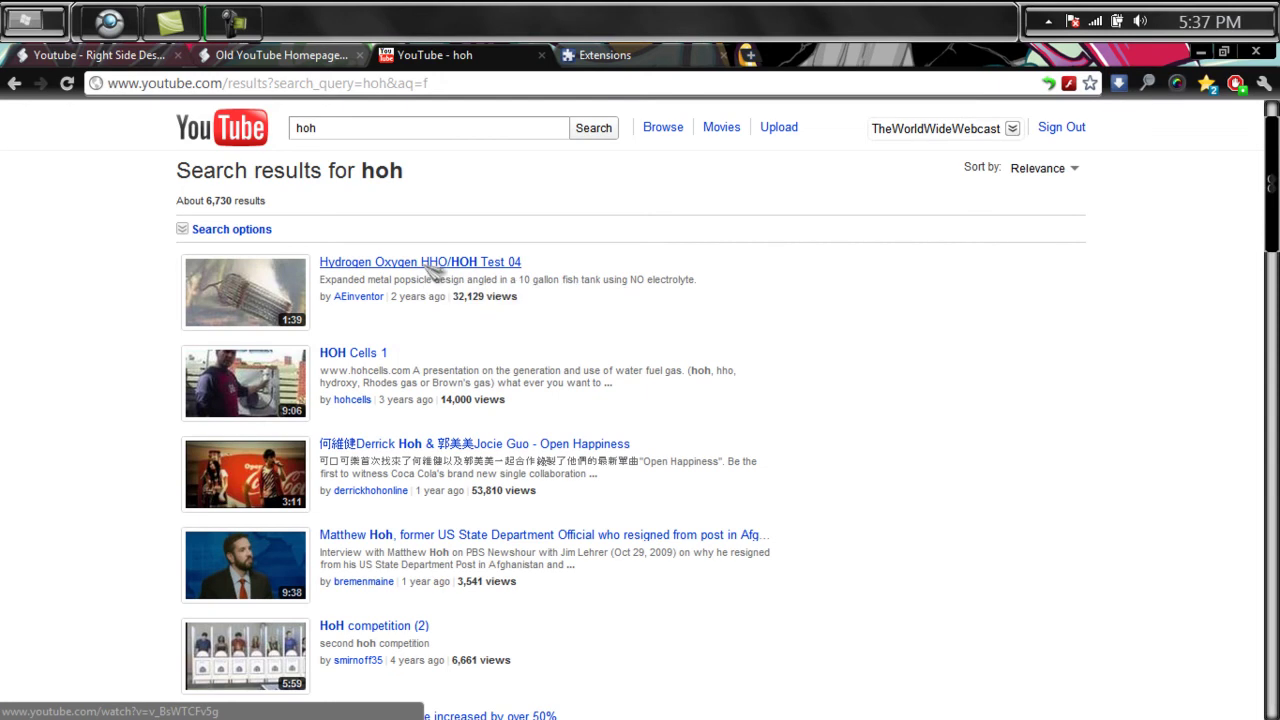
pyautogui.click(430, 265)
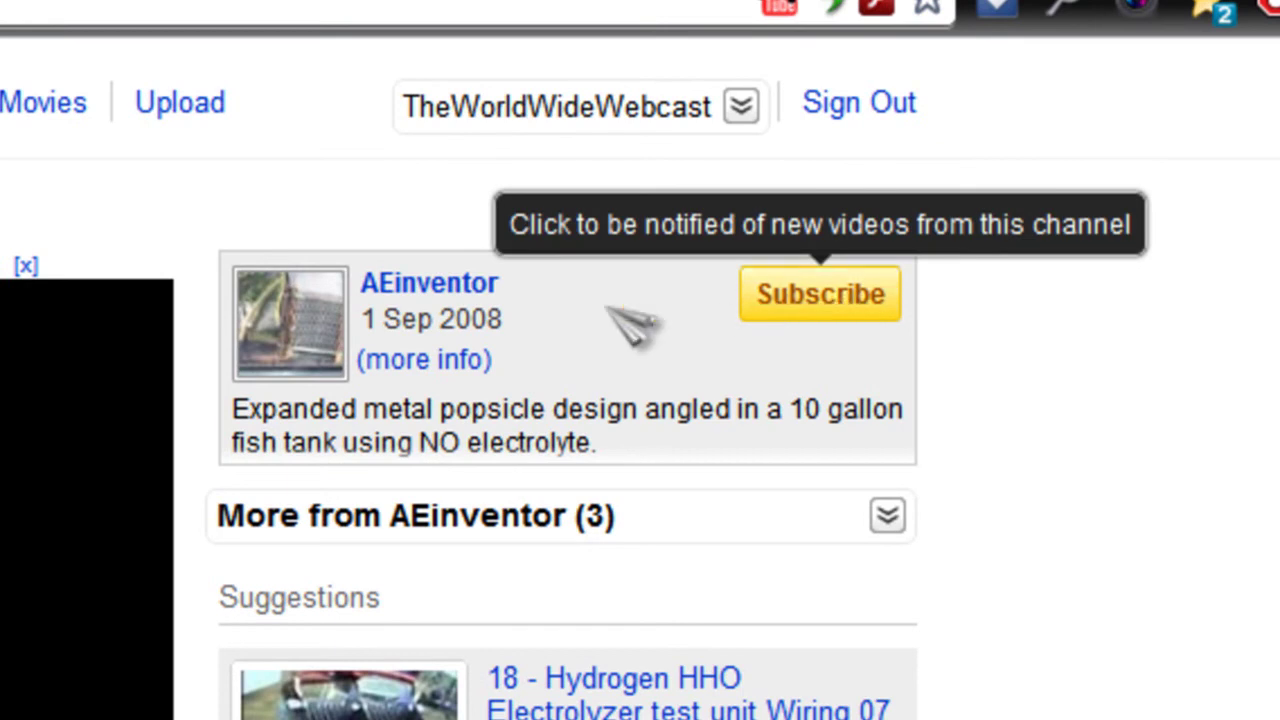
# Expand and collapse the video's category and tag details, then open the uploader's channel link.
pyautogui.click(466, 362)
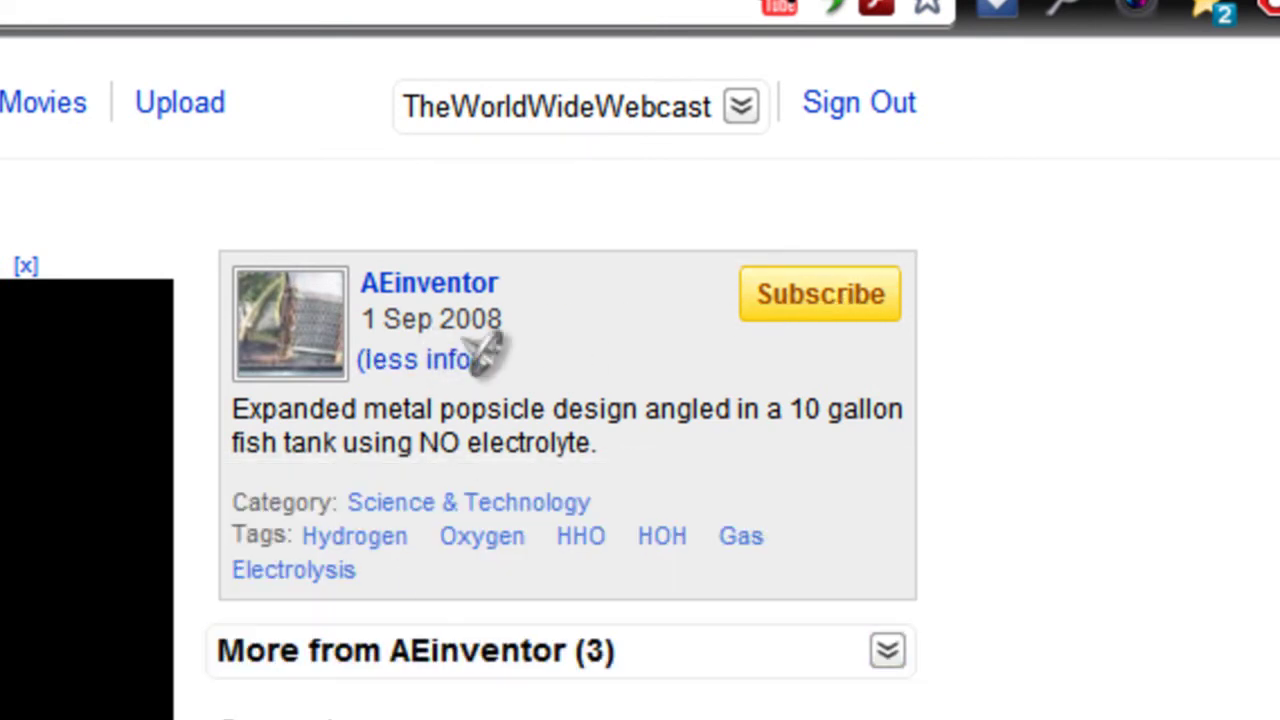
pyautogui.click(468, 362)
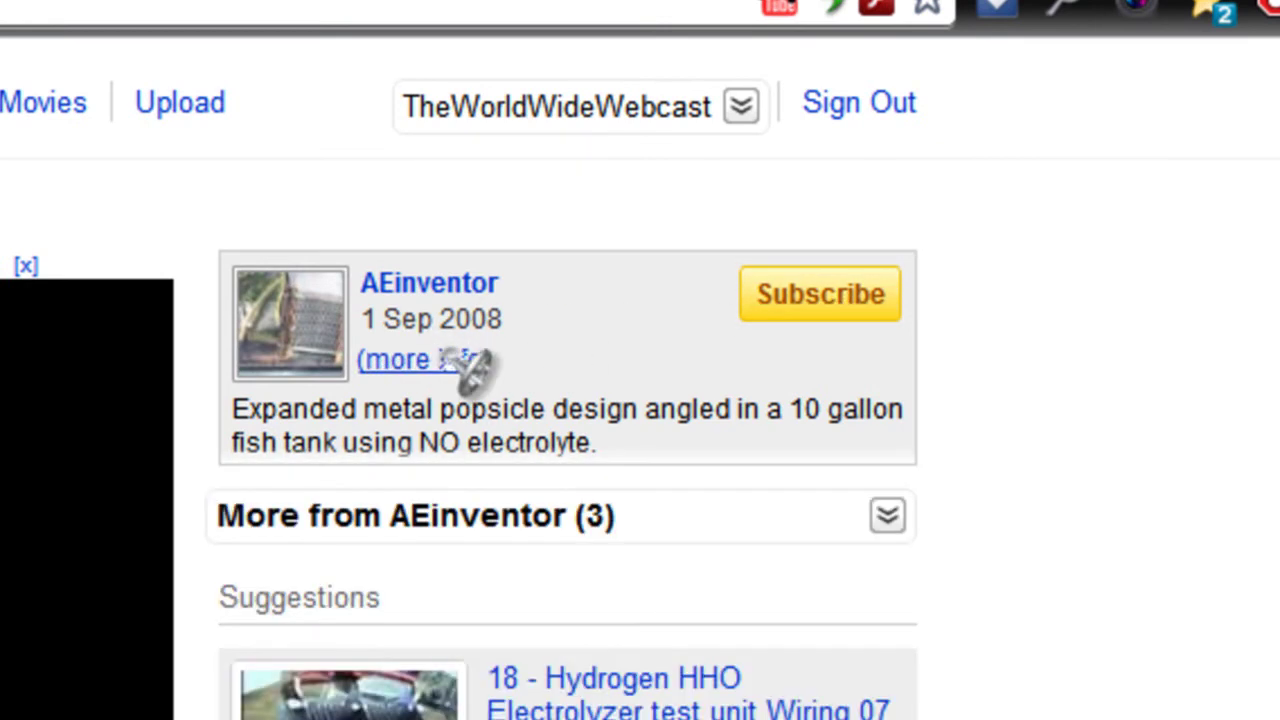
pyautogui.click(436, 281)
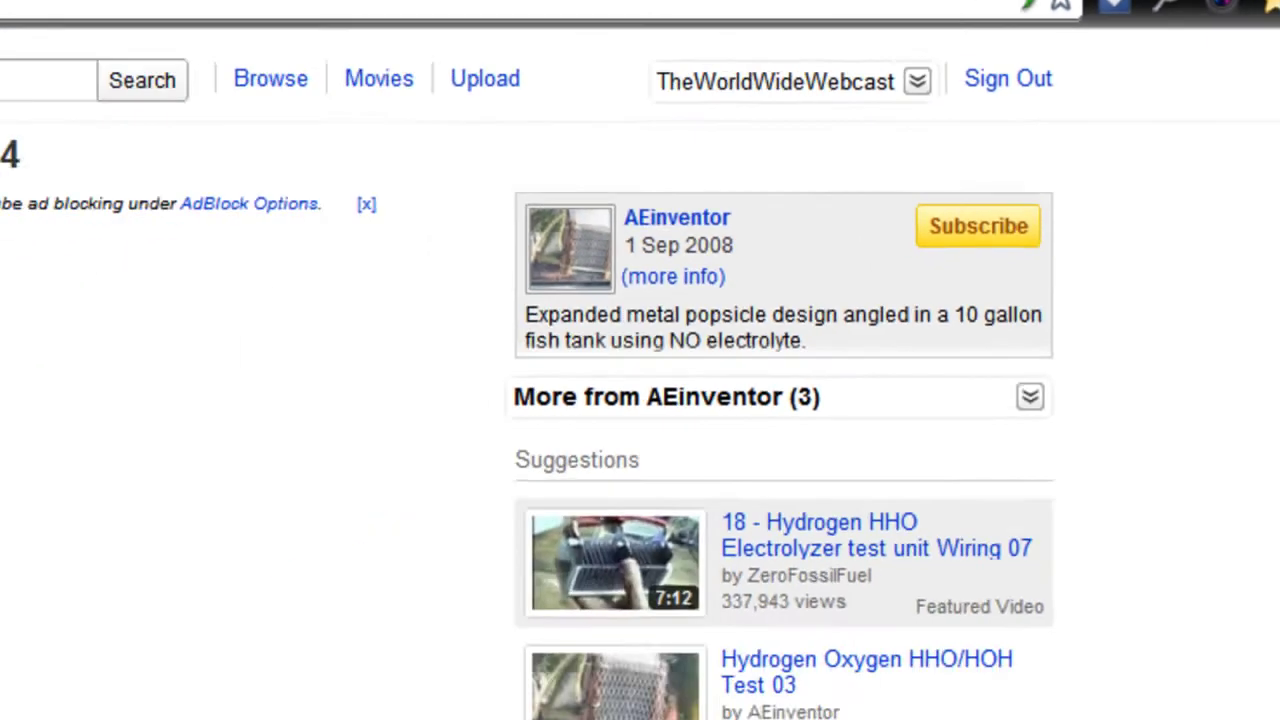